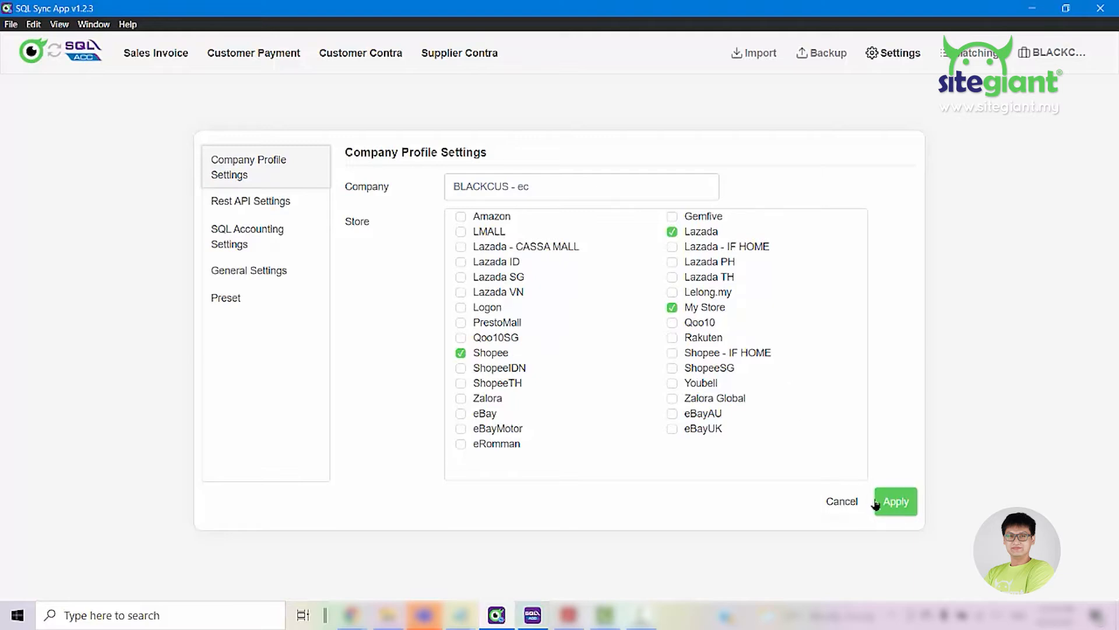
Review the Rest API, Company Profile and SQL Accounting settings, and open the General Settings with the default codes
{"action": "left_click", "coordinate": [287, 216]}
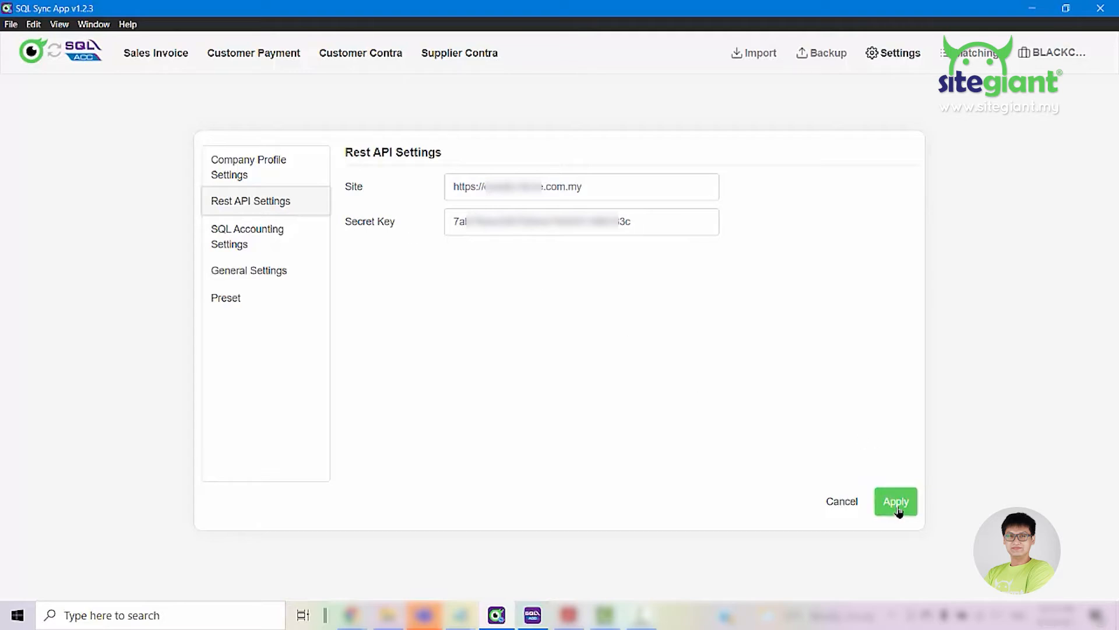
{"action": "left_click", "coordinate": [275, 174]}
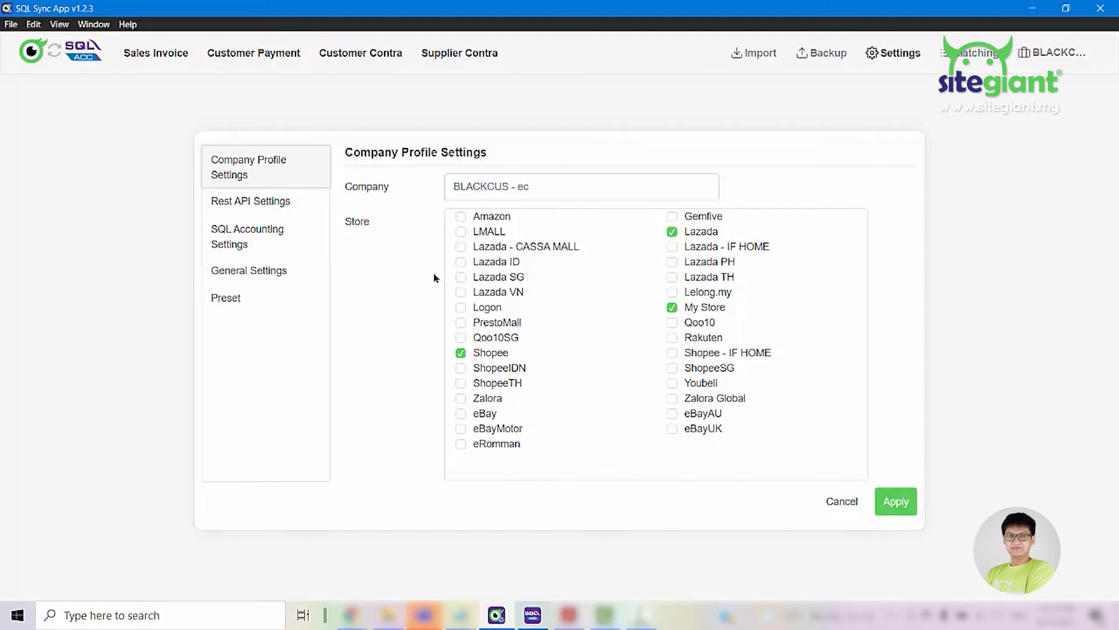
{"action": "left_click", "coordinate": [258, 245]}
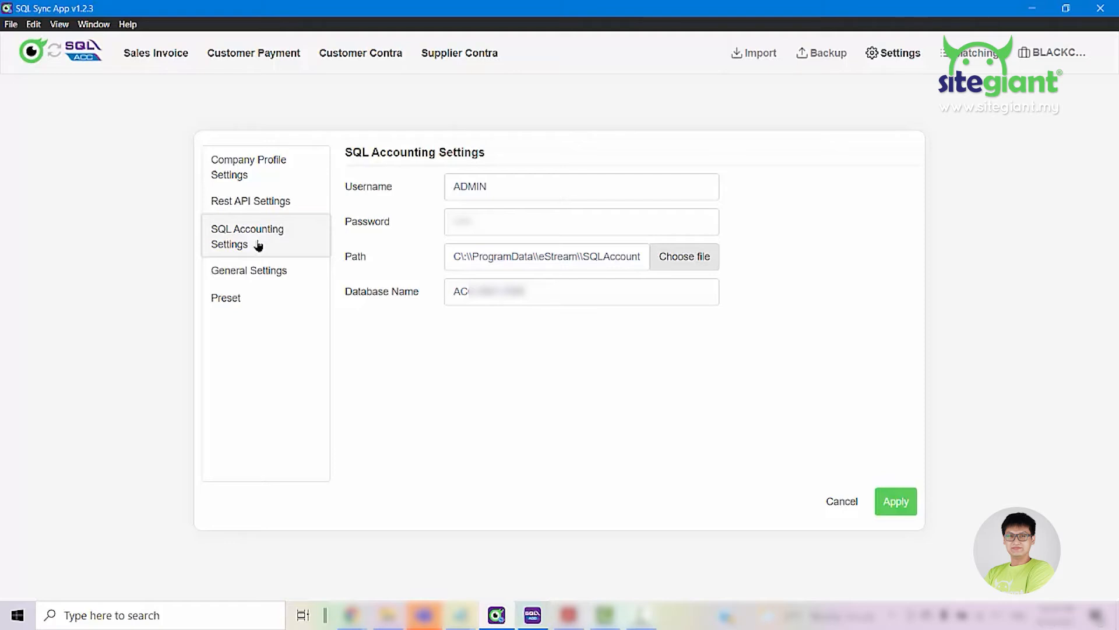
{"action": "left_click", "coordinate": [262, 274]}
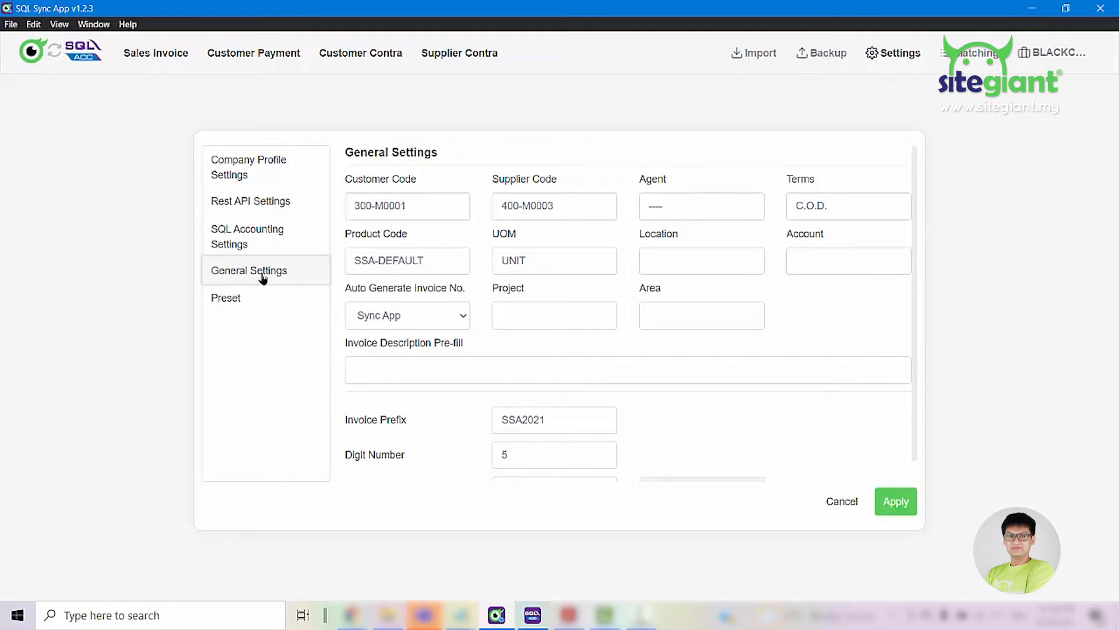
{"action": "left_click_drag", "start_coordinate": [418, 178], "coordinate": [335, 190]}
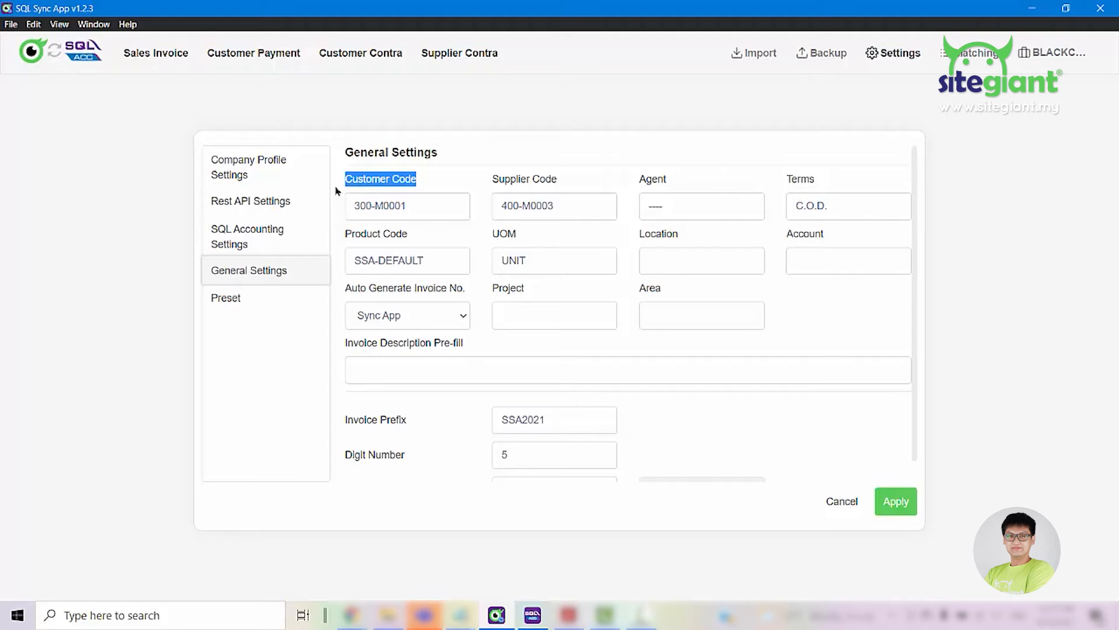
Switch to SQL Account and create and save a new customer with the company name DEFAULT CUSTOMER
{"action": "left_click", "coordinate": [533, 615]}
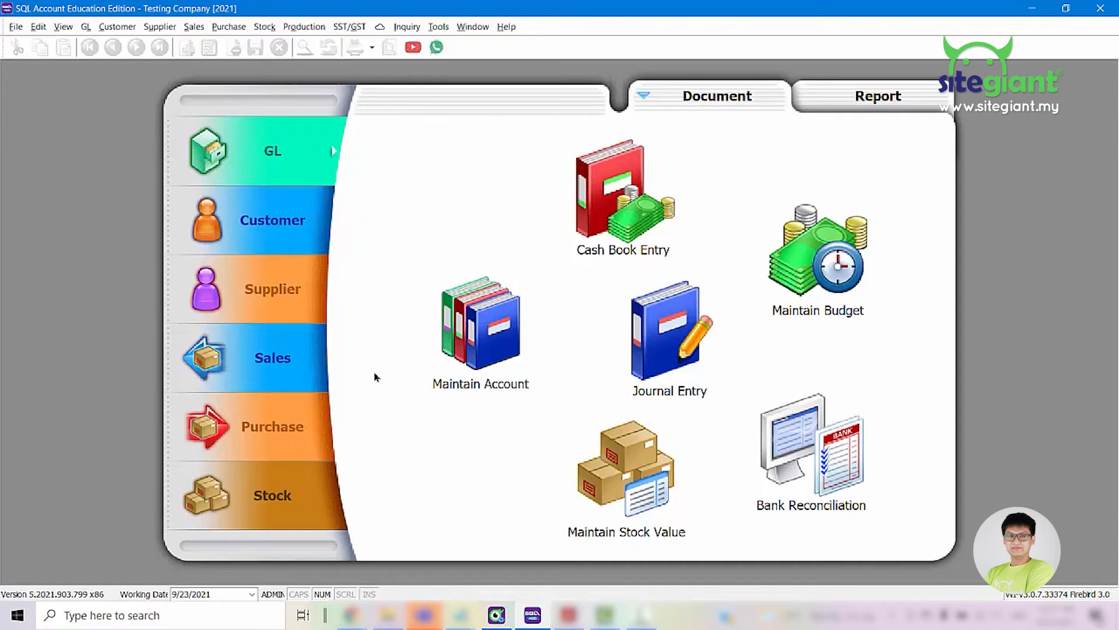
{"action": "left_click", "coordinate": [288, 222]}
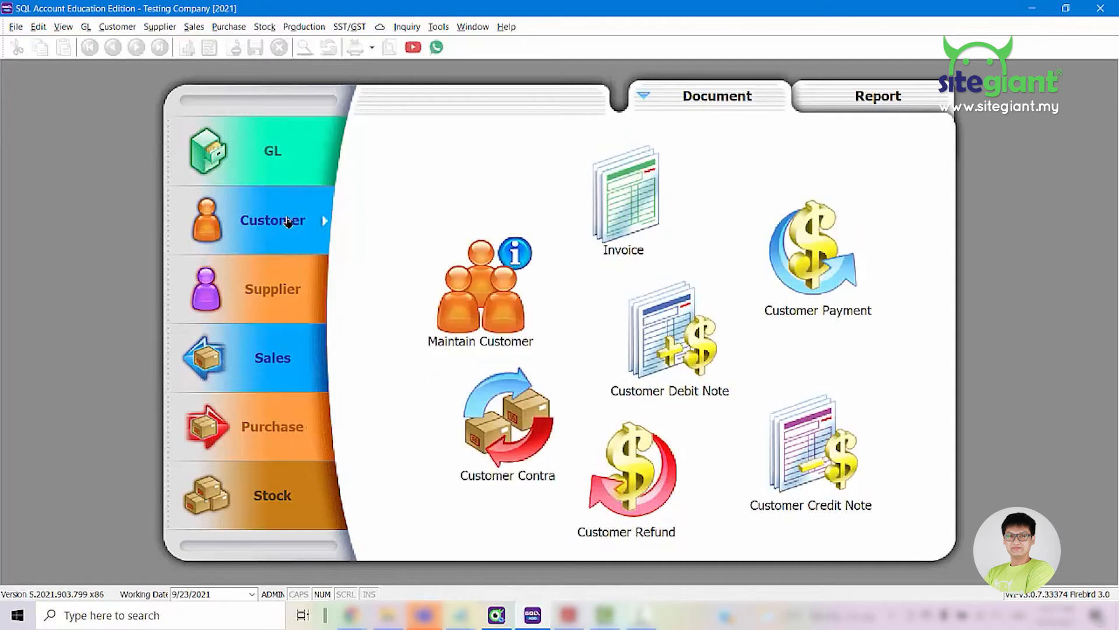
{"action": "left_click", "coordinate": [503, 321]}
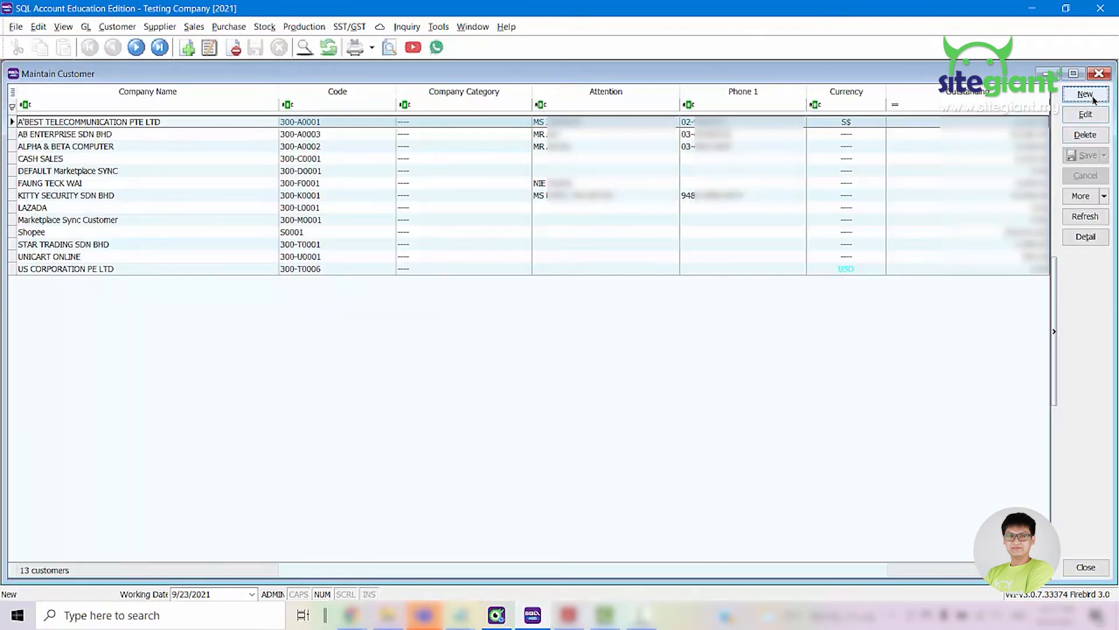
{"action": "left_click", "coordinate": [1085, 94]}
{"action": "type", "text": "DEFAULT CUSTOMER"}
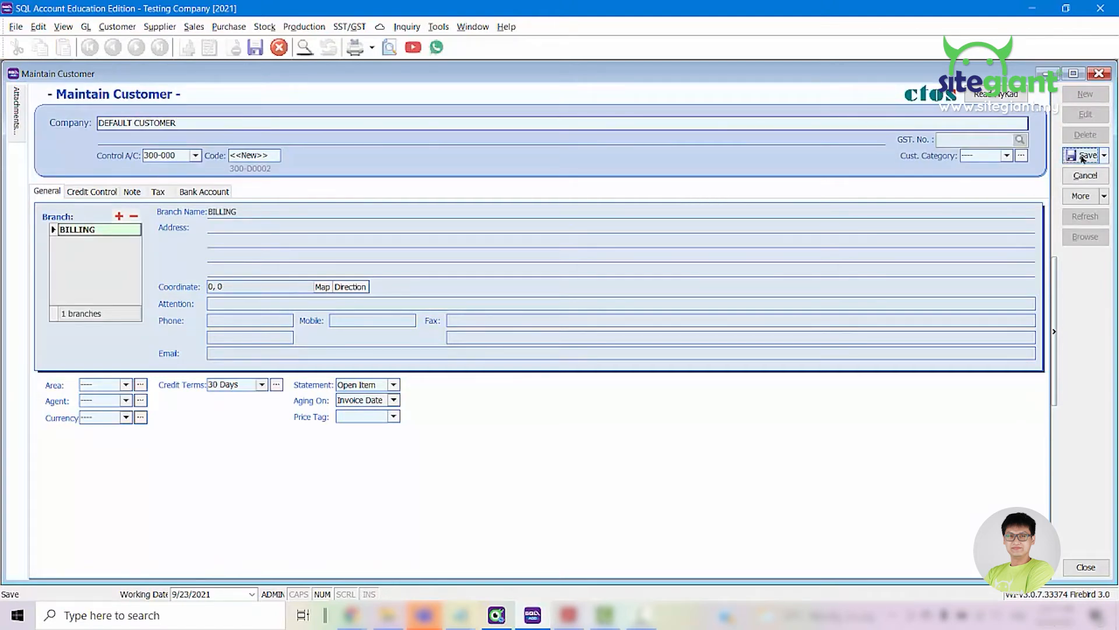
{"action": "left_click", "coordinate": [1084, 155]}
Copy the code of DEFAULT CUSTOMER into the Customer Code of the General Settings in SQL Sync App
{"action": "left_click", "coordinate": [254, 154]}
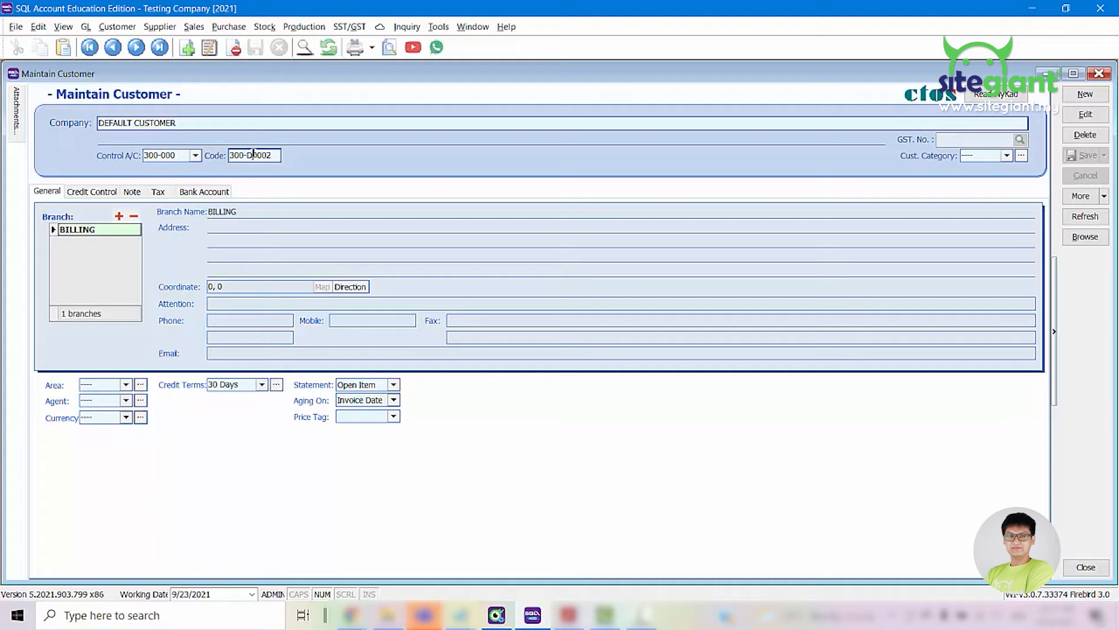
{"action": "double_click", "coordinate": [254, 155]}
{"action": "key", "text": "ctrl+c"}
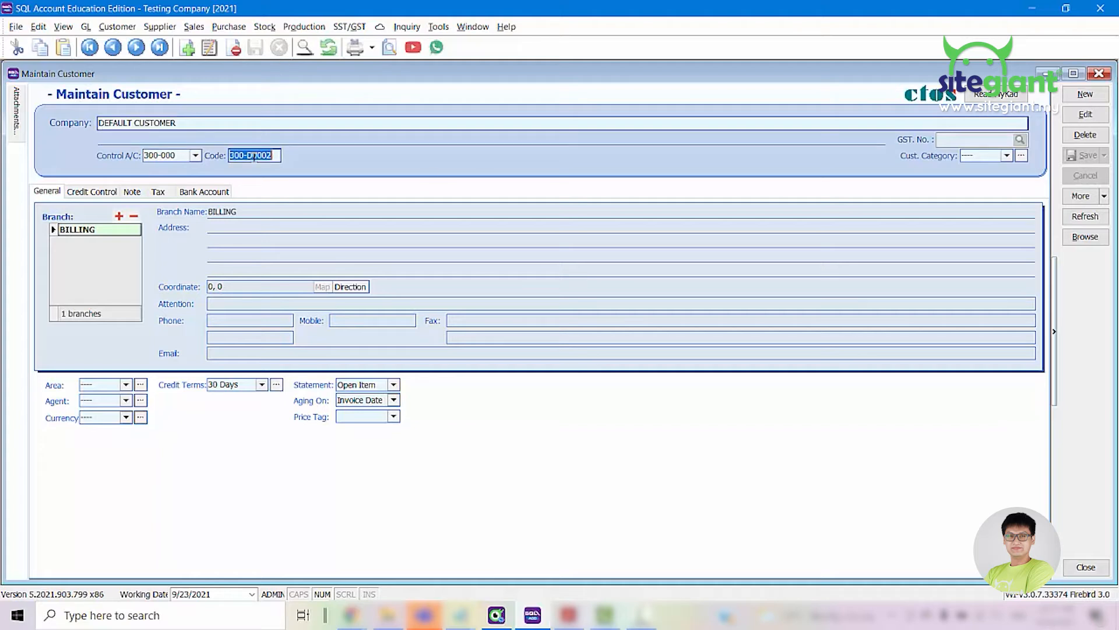
{"action": "mouse_move", "coordinate": [534, 624]}
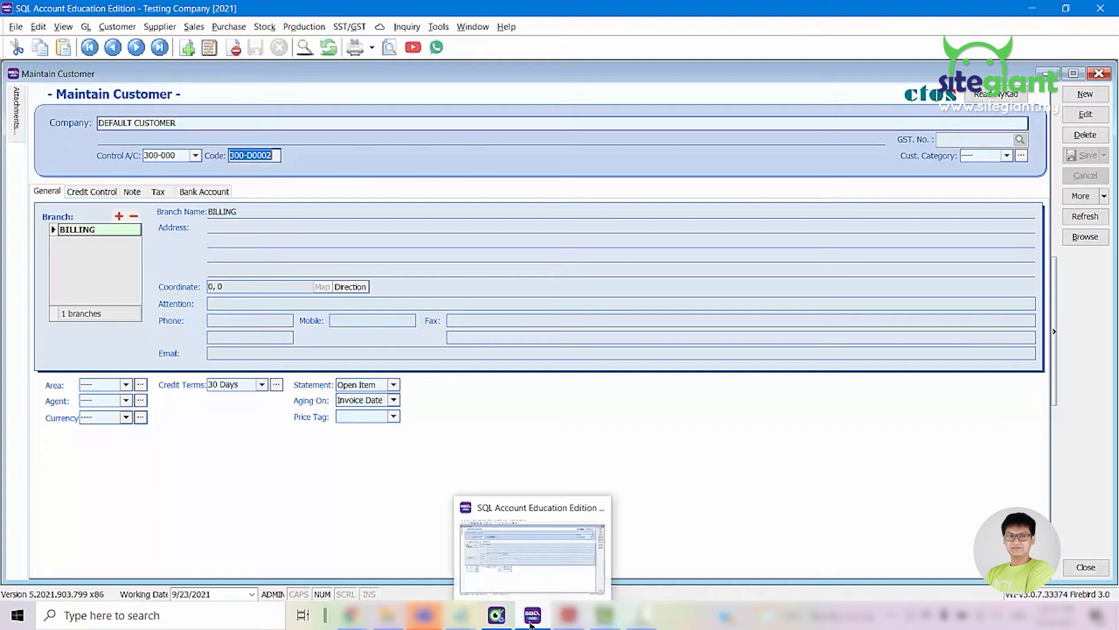
{"action": "left_click", "coordinate": [496, 615]}
{"action": "left_click", "coordinate": [431, 207]}
{"action": "key", "text": "ctrl+a"}
{"action": "key", "text": "ctrl+v"}
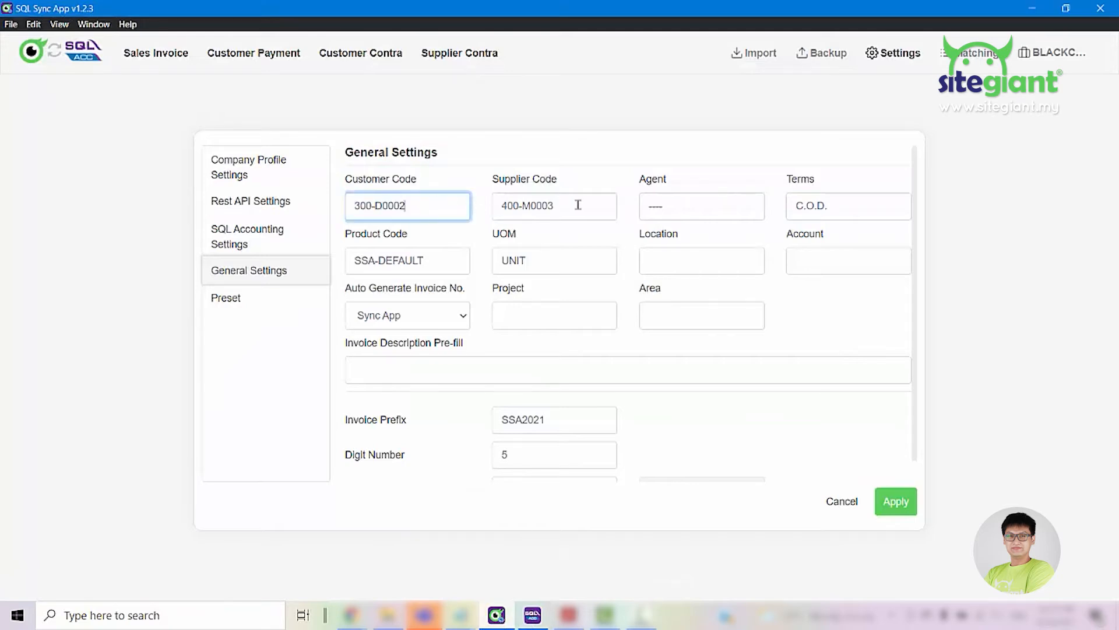
Clear the Supplier Code in the General Settings, keeping the Agent and Terms defaults
{"action": "key", "text": "Tab"}
{"action": "key", "text": "BackSpace"}
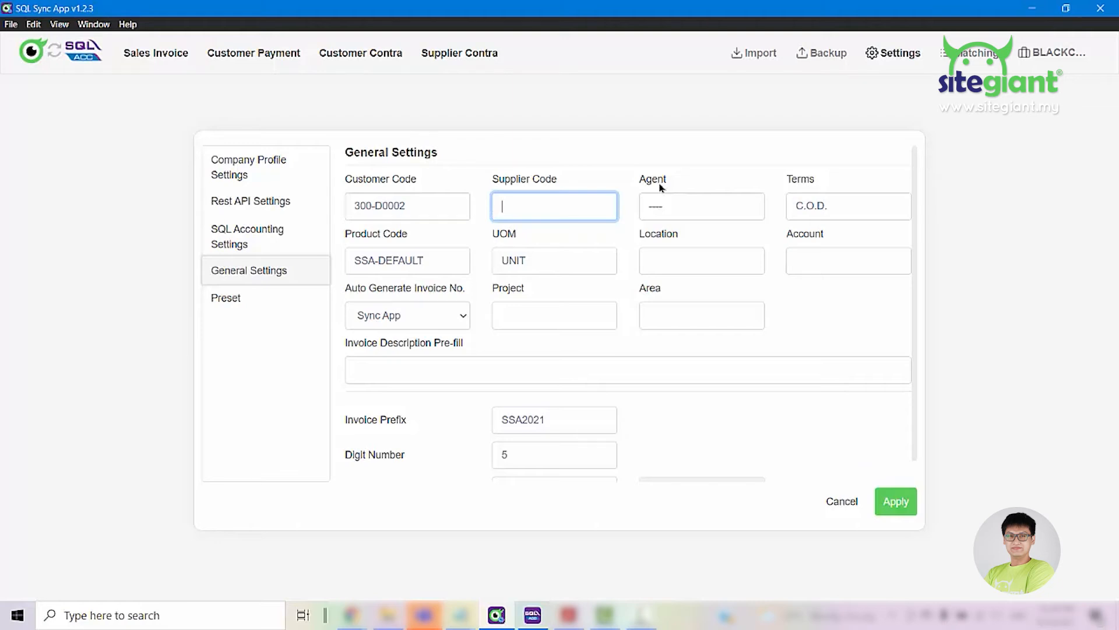
{"action": "left_click", "coordinate": [674, 205]}
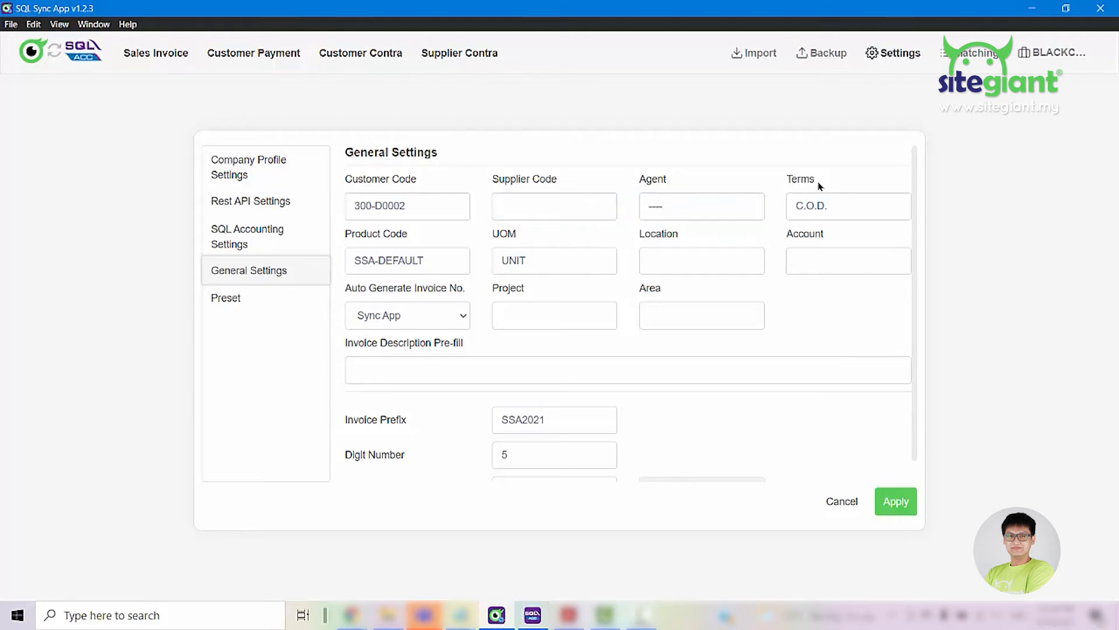
{"action": "left_click", "coordinate": [861, 207]}
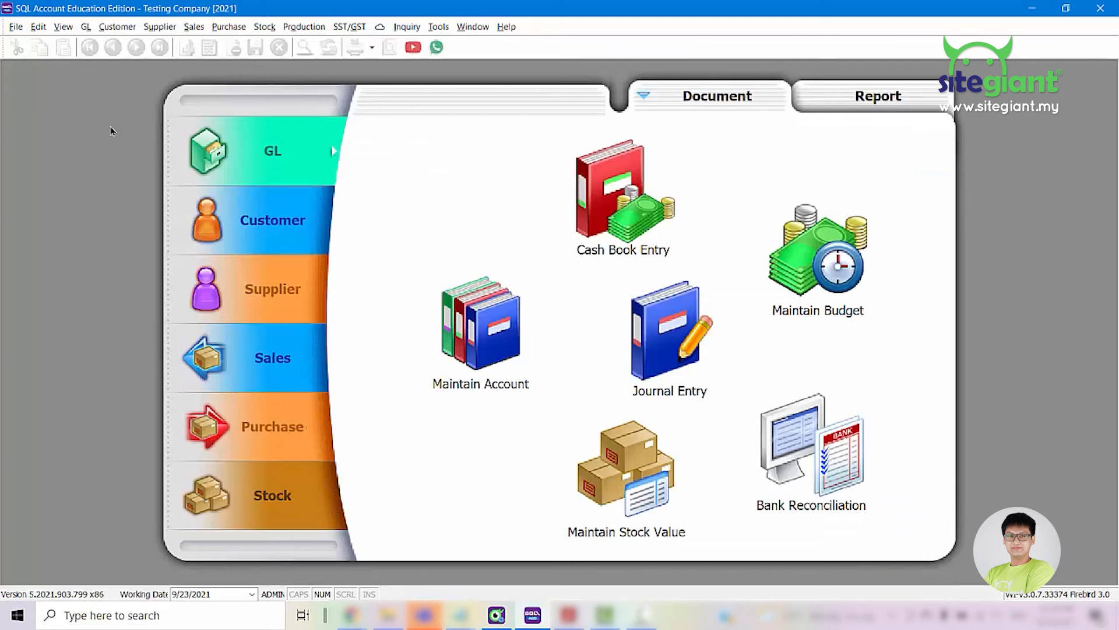
Create and save a new stock item in SQL Account with DEFAULT PRODUCT as both code and description
{"action": "left_click", "coordinate": [258, 499]}
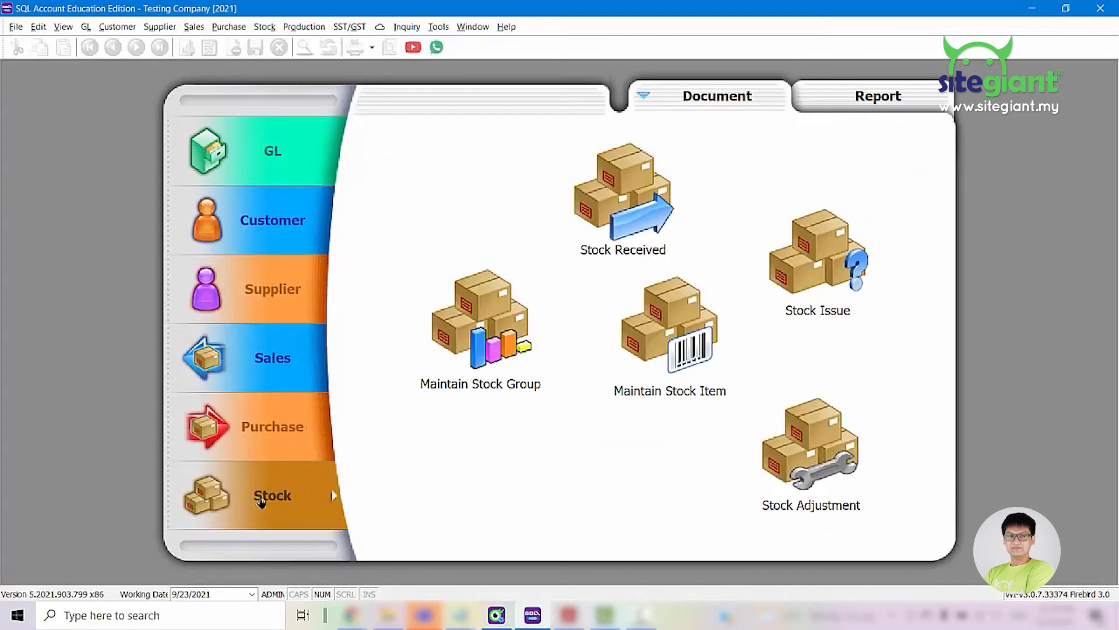
{"action": "left_click", "coordinate": [682, 332]}
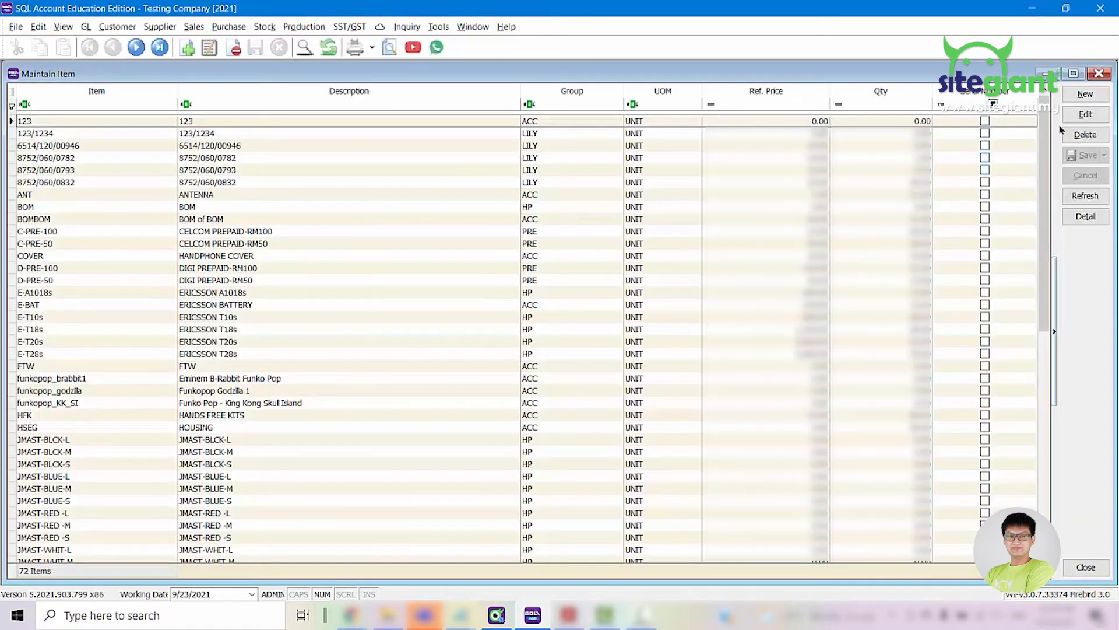
{"action": "left_click", "coordinate": [1085, 94]}
{"action": "key", "text": "ctrl+c"}
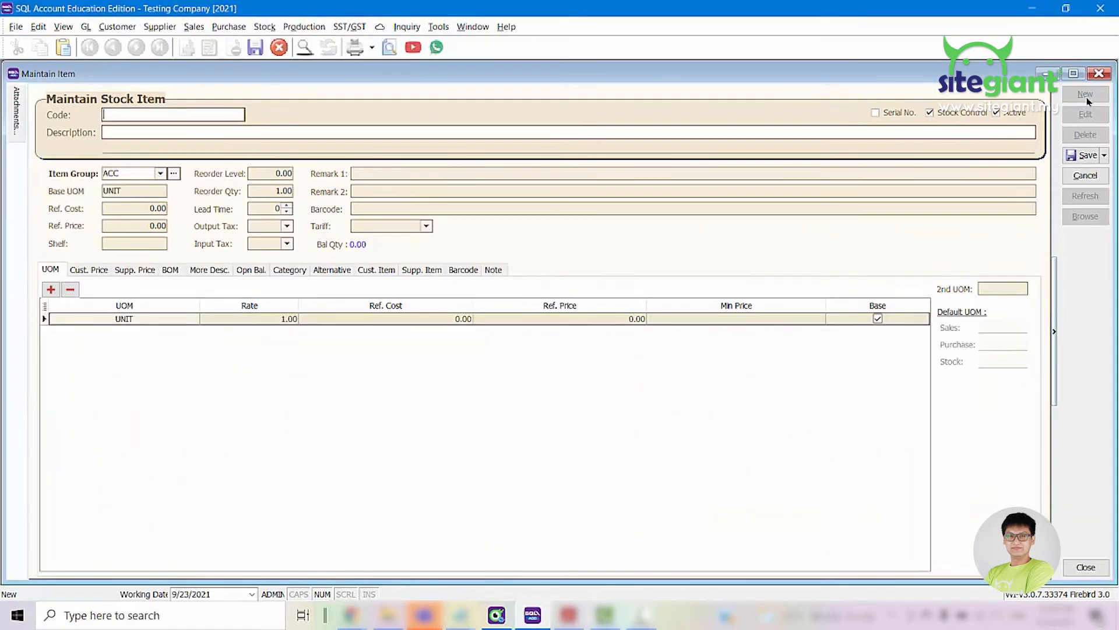
{"action": "left_click", "coordinate": [165, 133]}
{"action": "key", "text": "ctrl+v"}
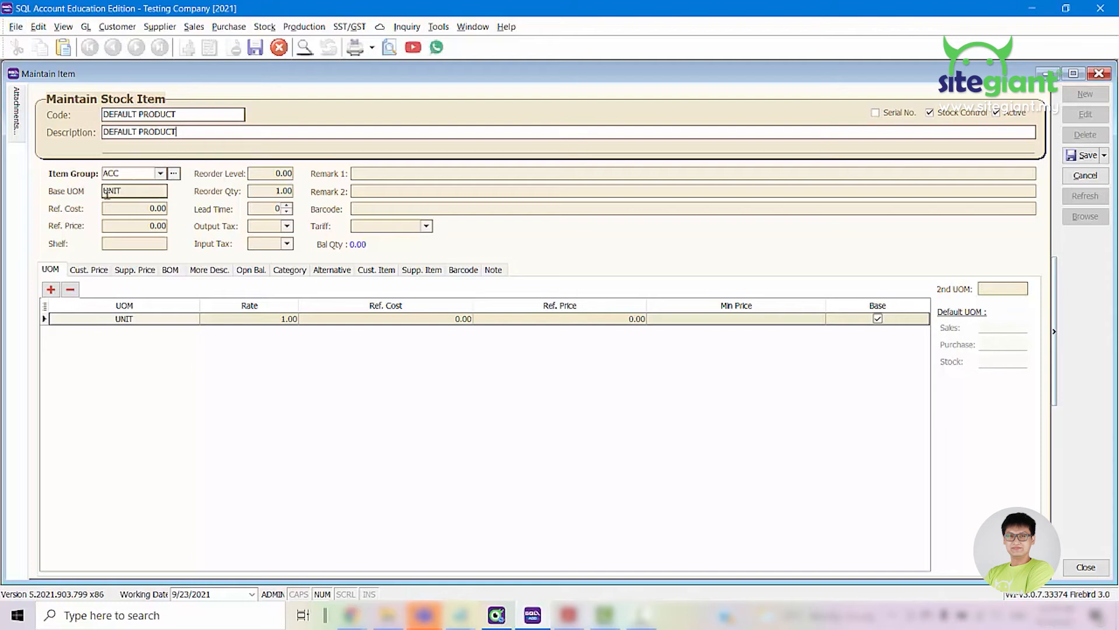
{"action": "key", "text": "ctrl+s"}
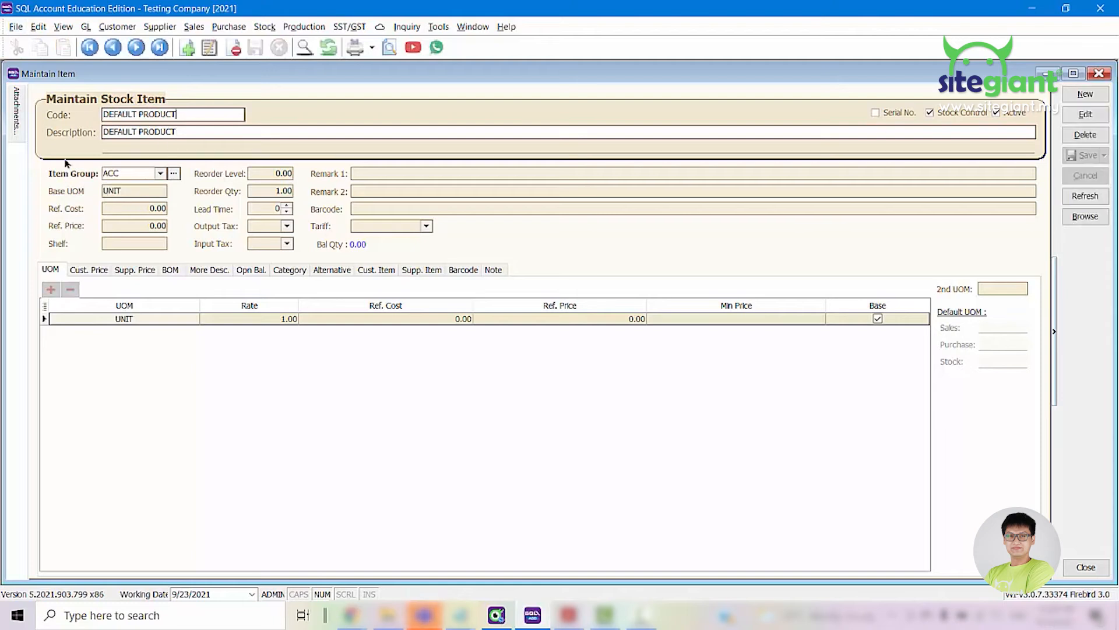
Copy the stock item's code DEFAULT PRODUCT into the Product Code in SQL Sync App and check the UOM against the item's base UOM
{"action": "double_click", "coordinate": [198, 112]}
{"action": "key", "text": "ctrl+c"}
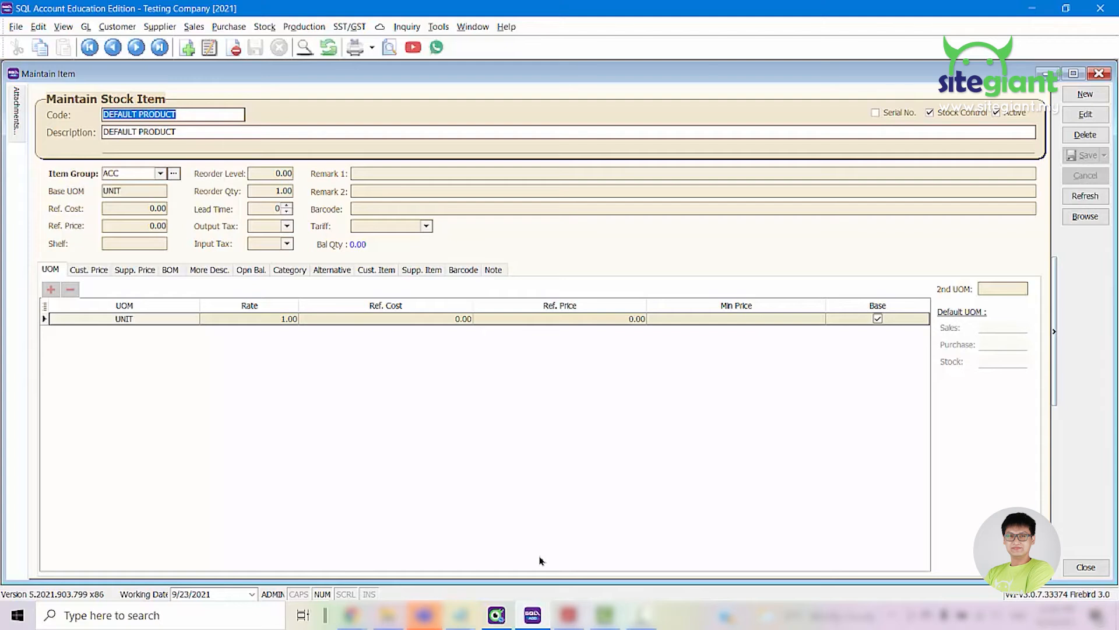
{"action": "left_click", "coordinate": [531, 615]}
{"action": "triple_click", "coordinate": [462, 259]}
{"action": "key", "text": "ctrl+v"}
{"action": "key", "text": "Tab"}
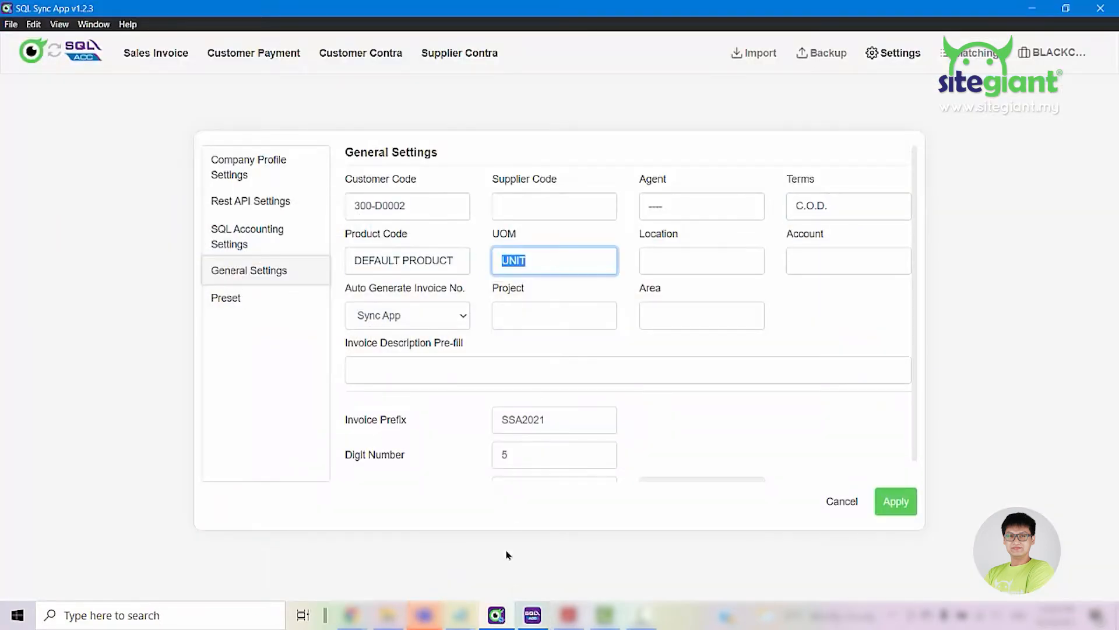
{"action": "left_click", "coordinate": [530, 614]}
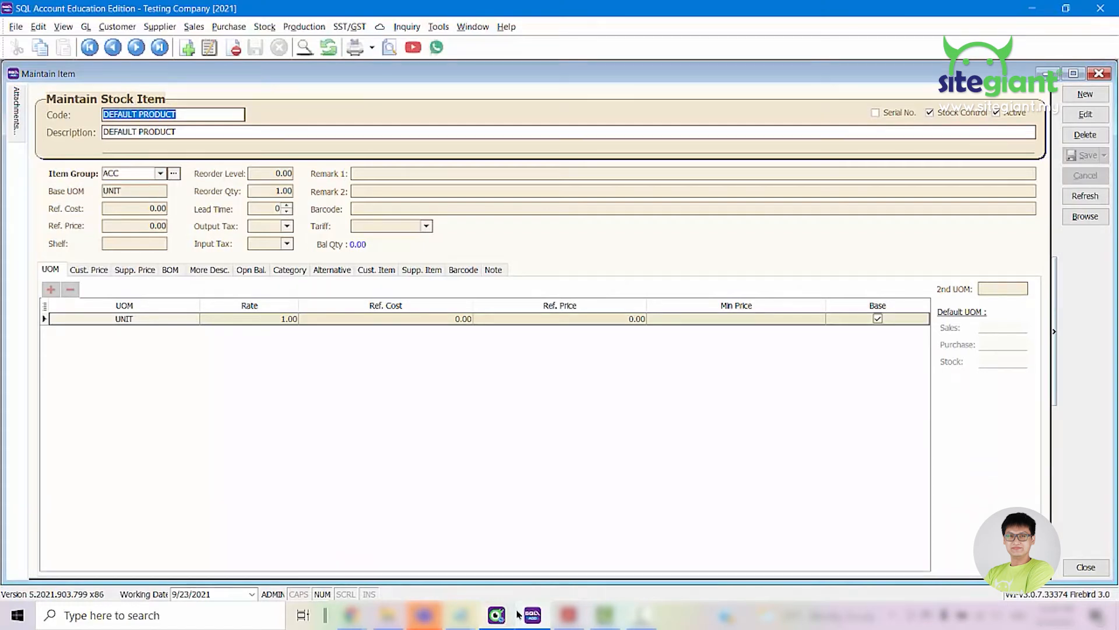
{"action": "left_click", "coordinate": [501, 619]}
{"action": "left_click", "coordinate": [541, 263]}
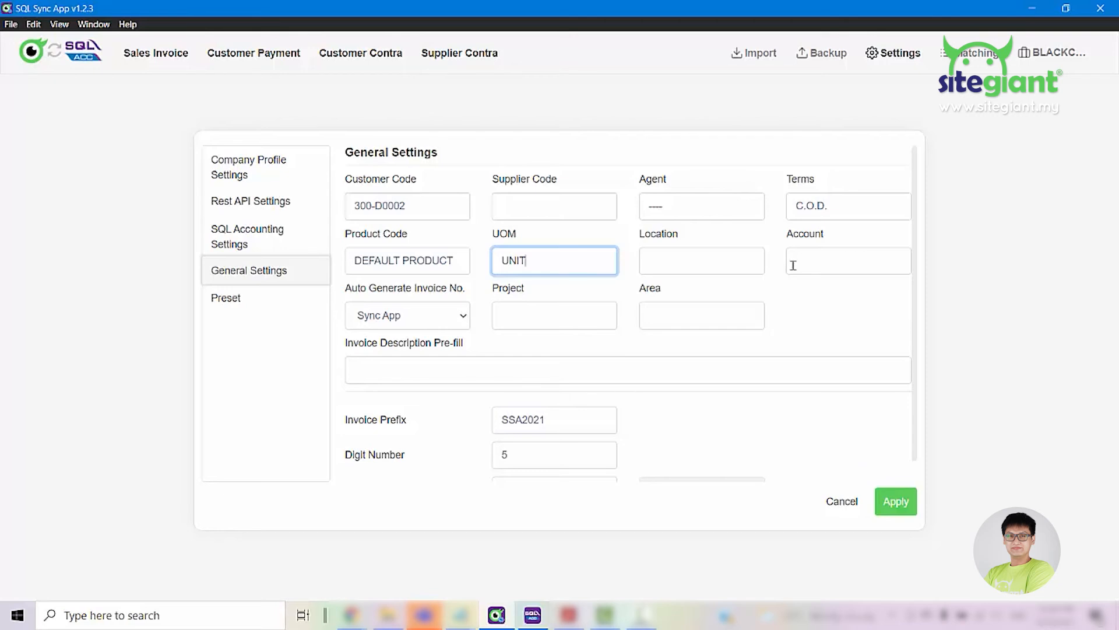
Try SQL Accounting as the source for automatically generated invoice numbers and return the choice to Sync App
{"action": "left_click", "coordinate": [425, 319]}
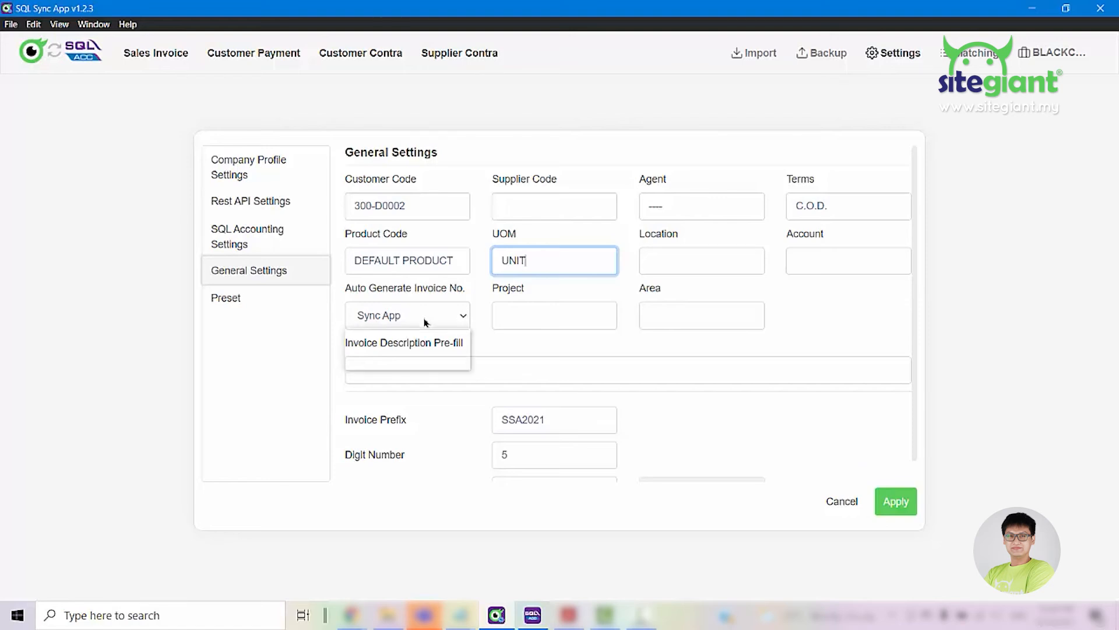
{"action": "left_click", "coordinate": [426, 335]}
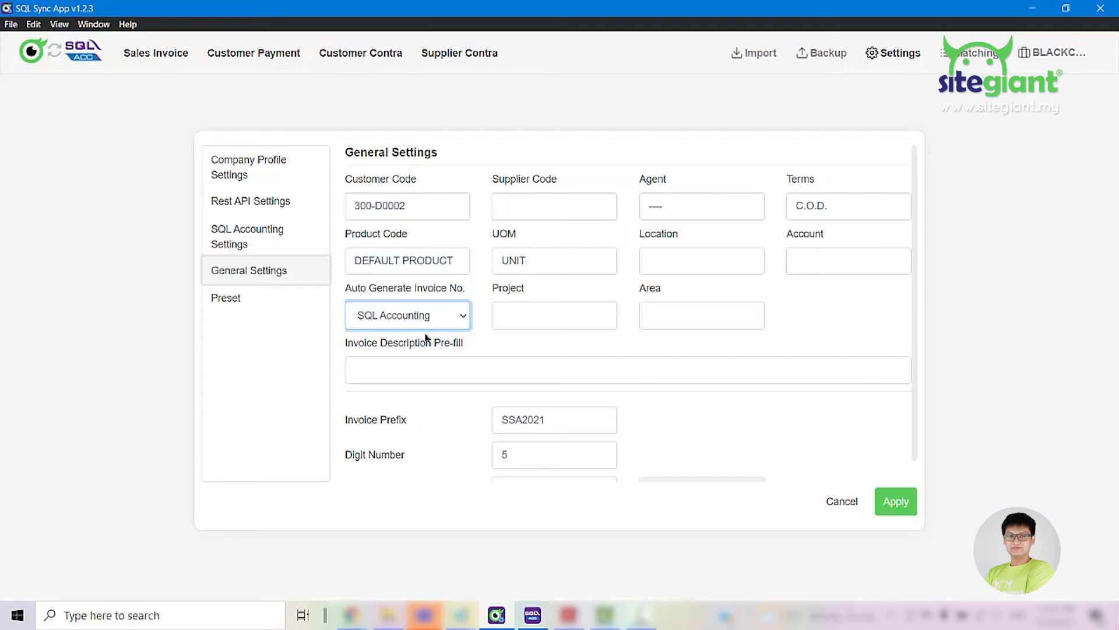
{"action": "left_click", "coordinate": [438, 323]}
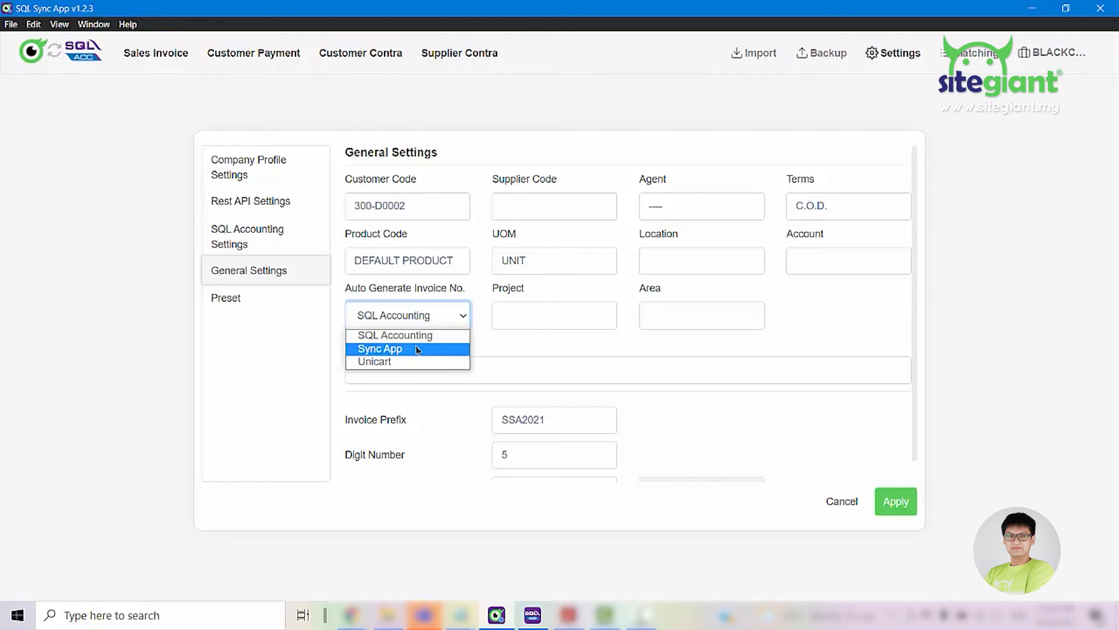
{"action": "left_click", "coordinate": [417, 349]}
Define the invoice numbering with the prefix "Test-", digit number 5 and next invoice number 1
{"action": "scroll", "coordinate": [489, 314], "scroll_direction": "down", "scroll_amount": 1}
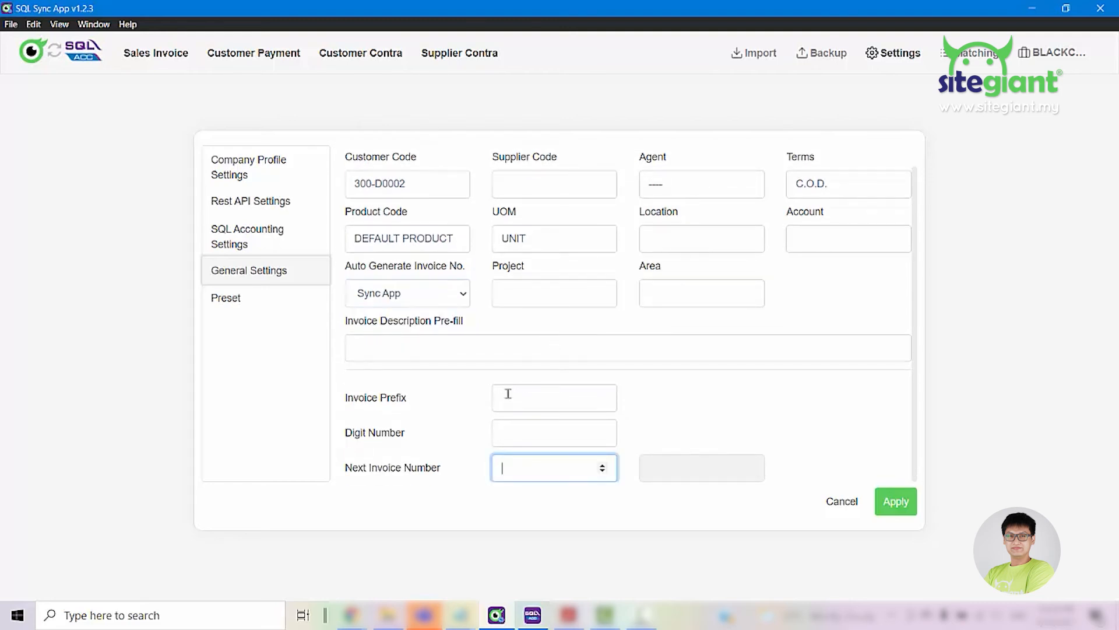
{"action": "left_click", "coordinate": [514, 394]}
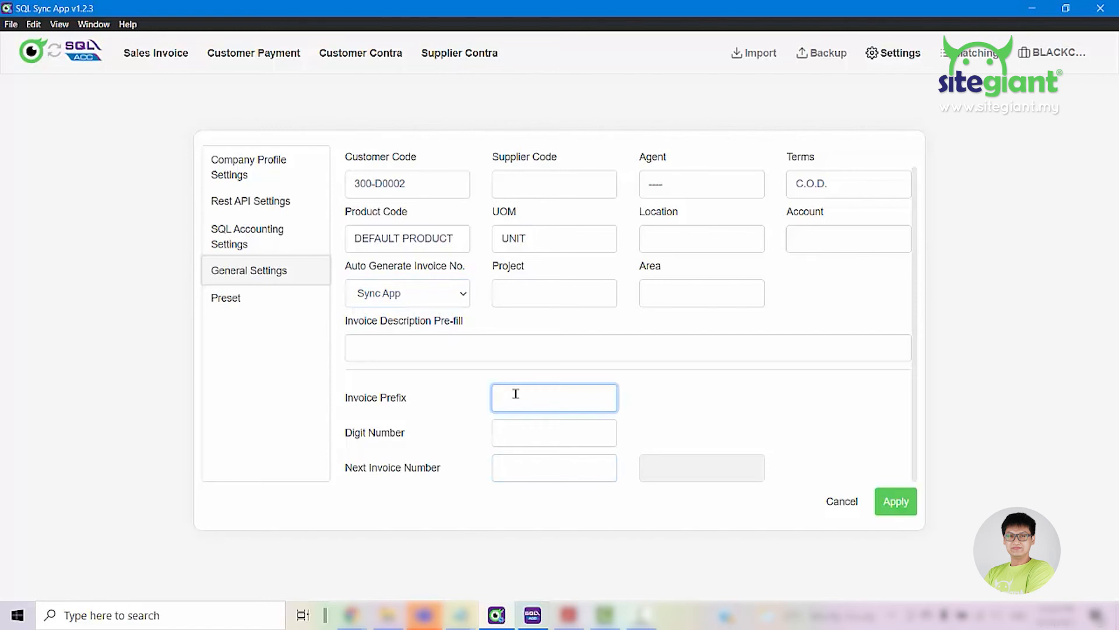
{"action": "type", "text": "Test"}
{"action": "left_click", "coordinate": [537, 424]}
{"action": "type", "text": "5"}
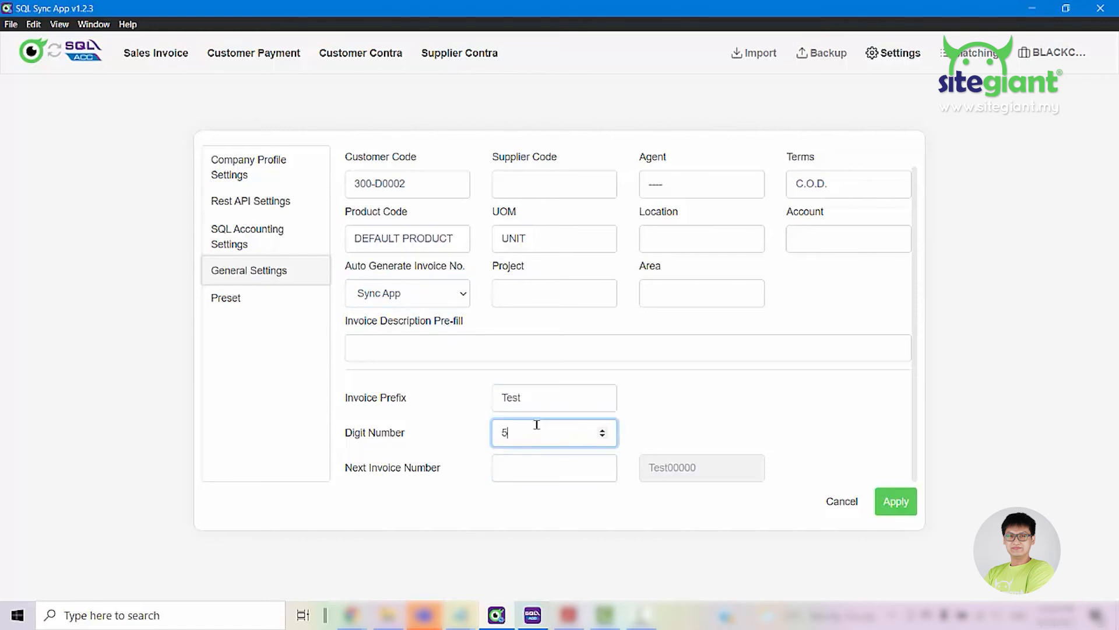
{"action": "left_click", "coordinate": [519, 475]}
{"action": "type", "text": "1"}
{"action": "left_click_drag", "start_coordinate": [705, 477], "coordinate": [653, 477]}
{"action": "left_click", "coordinate": [552, 397]}
{"action": "type", "text": "-"}
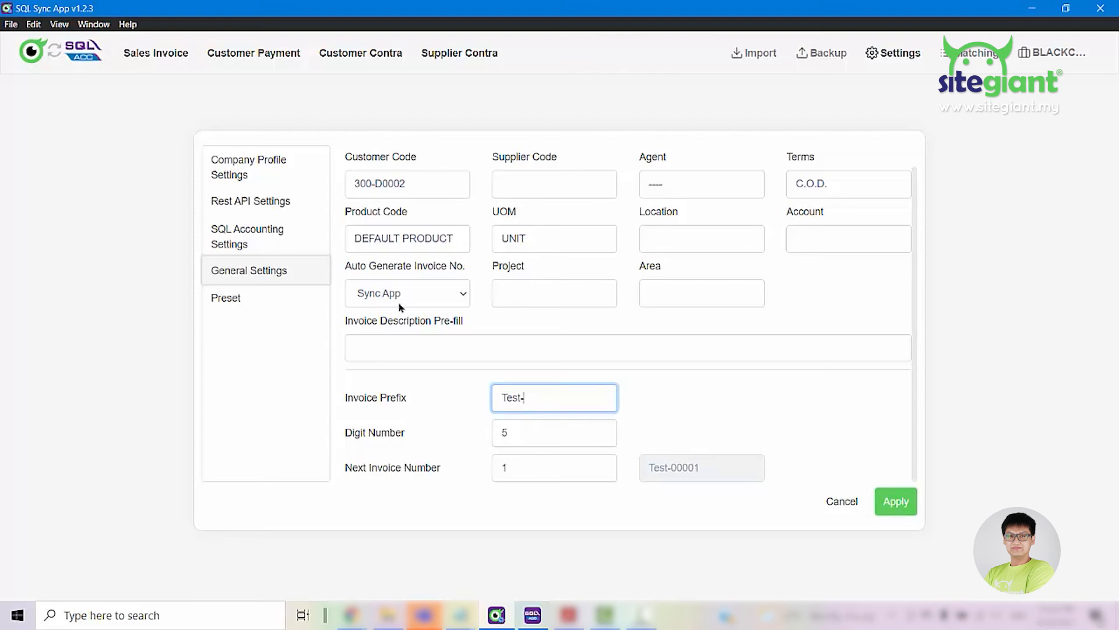
Try Unicart for Auto Generate Invoice No., set it to SQL Accounting instead, and apply the General Settings
{"action": "left_click", "coordinate": [414, 299]}
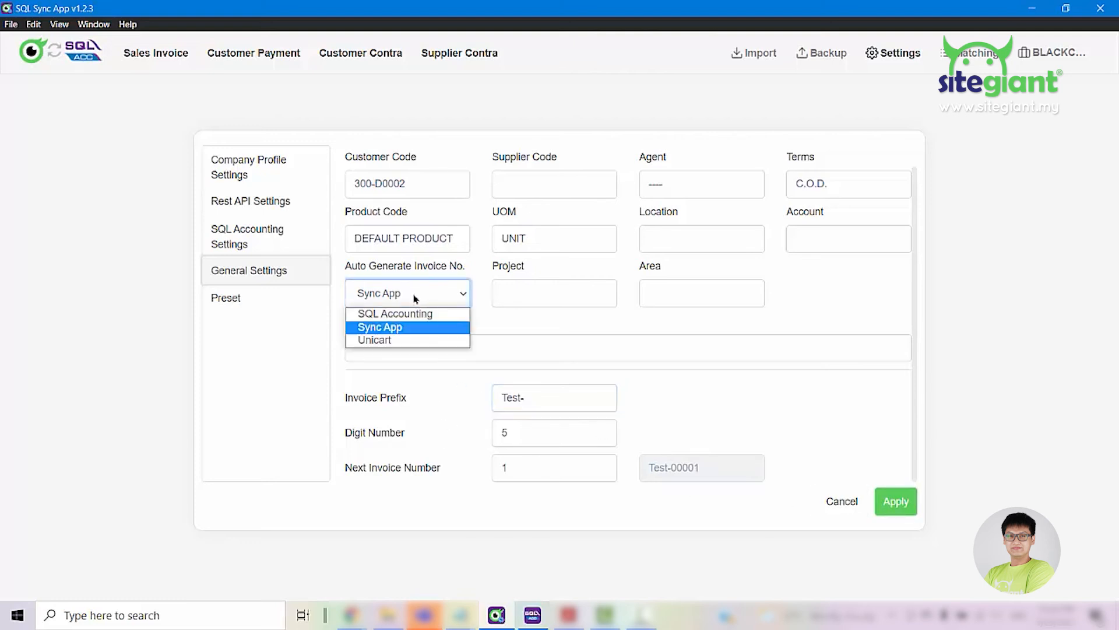
{"action": "left_click", "coordinate": [412, 342]}
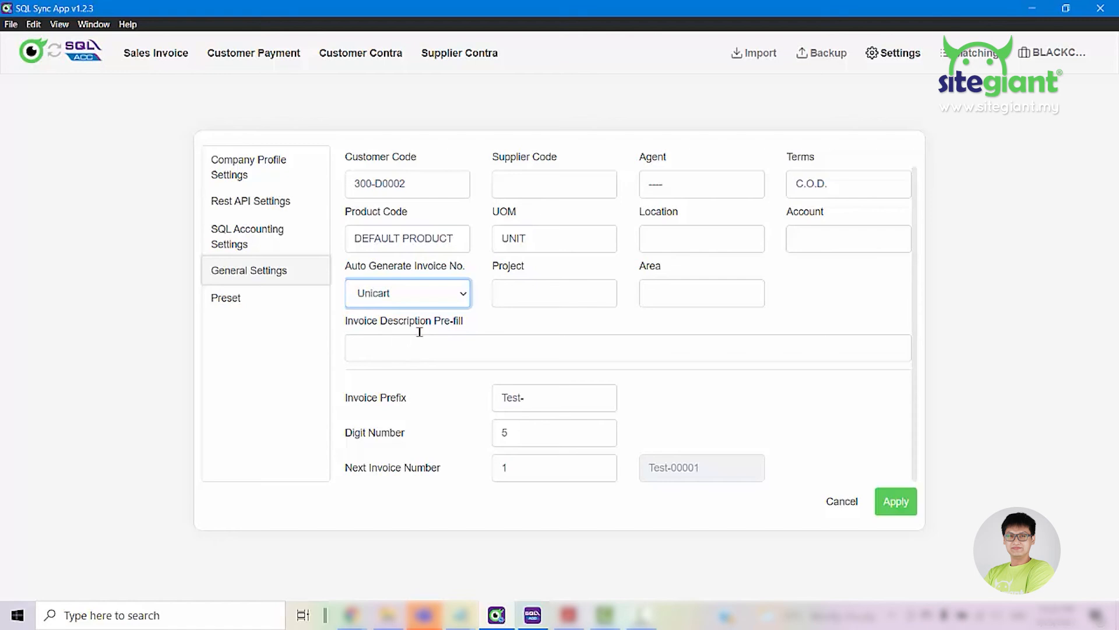
{"action": "left_click", "coordinate": [460, 297]}
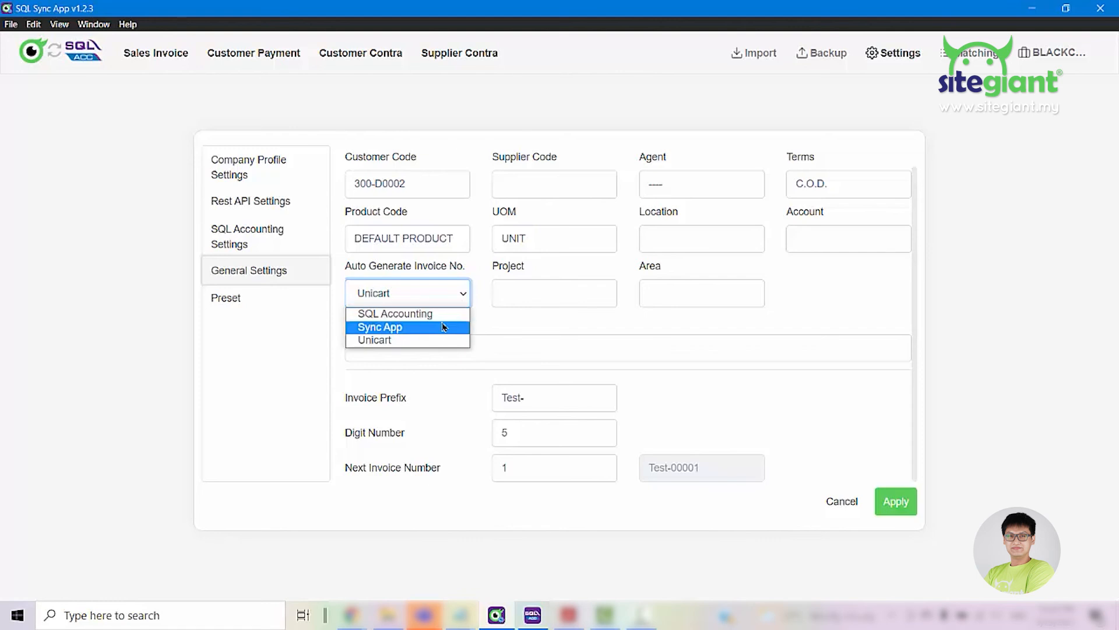
{"action": "left_click", "coordinate": [447, 314]}
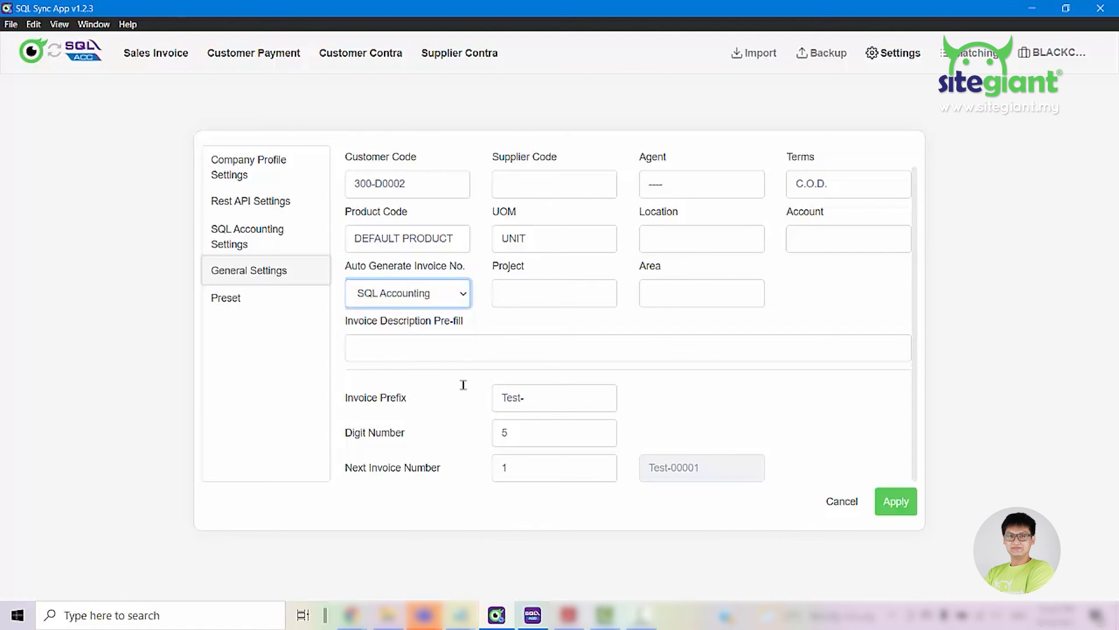
{"action": "left_click", "coordinate": [901, 506]}
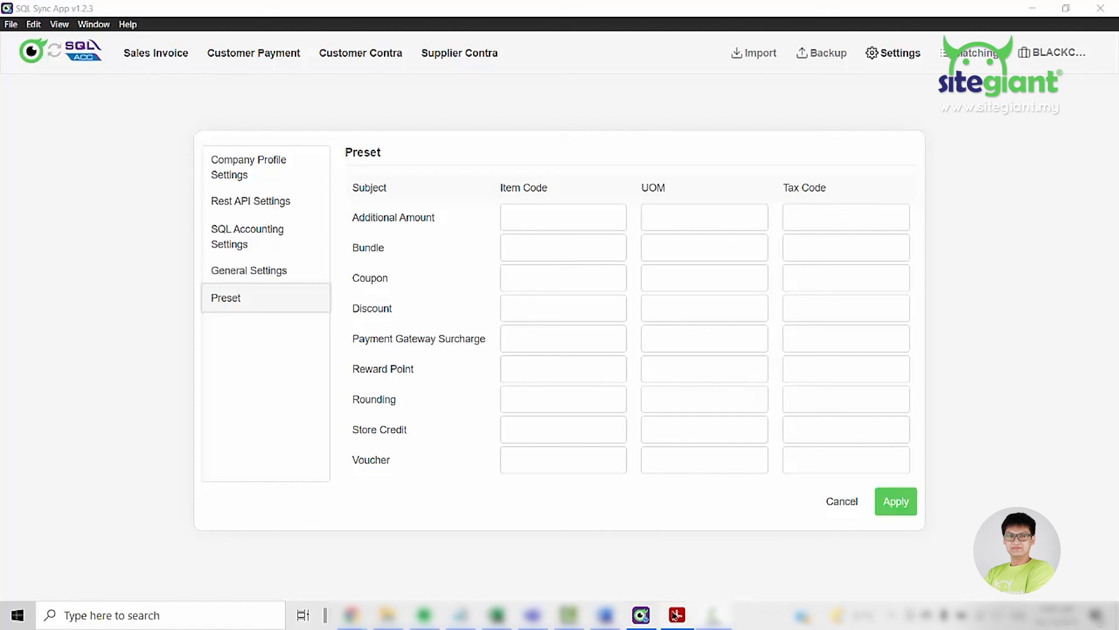
Switch to the guide document and examine the table explaining each preset's function and which presets are mandatory
{"action": "left_click", "coordinate": [674, 623]}
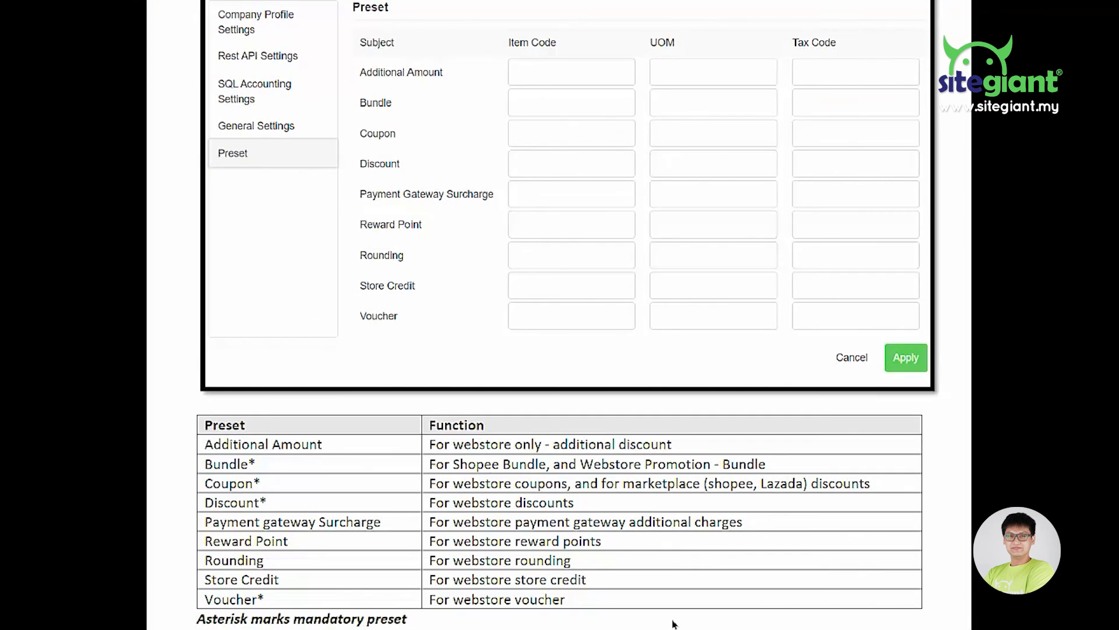